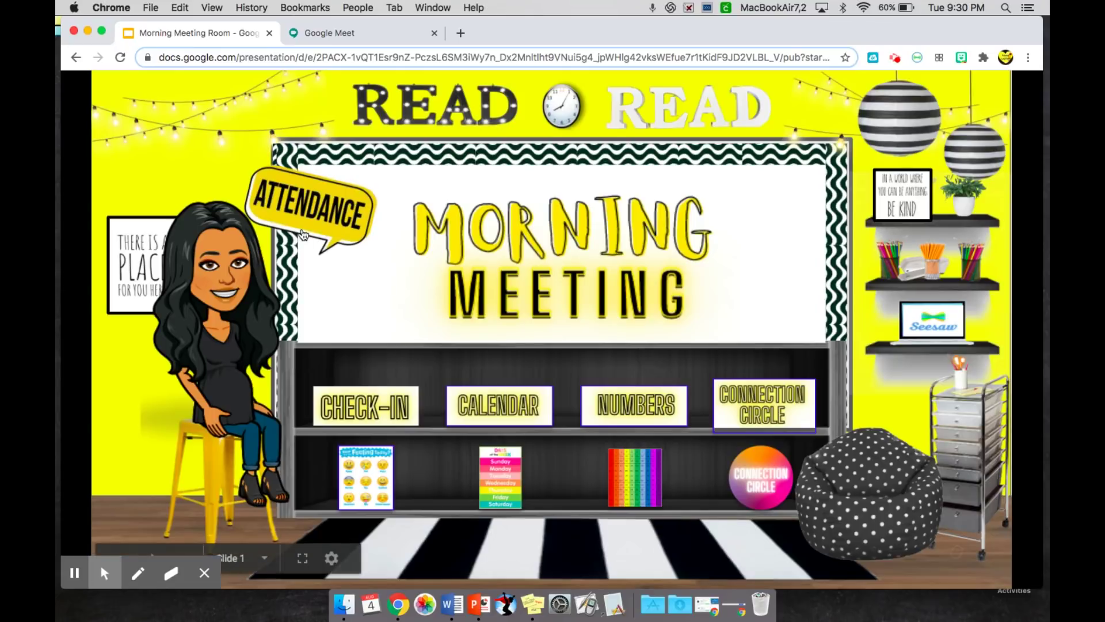
# Start an instant Google Meet meeting from the Meet tab and choose to present.
pyautogui.click(364, 34)
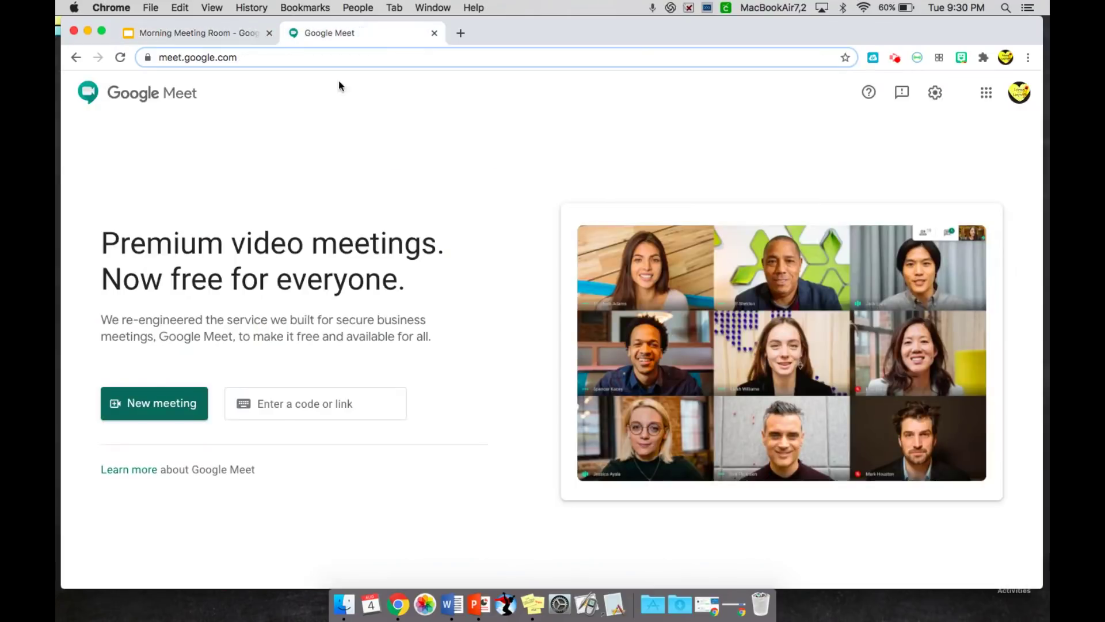
pyautogui.click(168, 416)
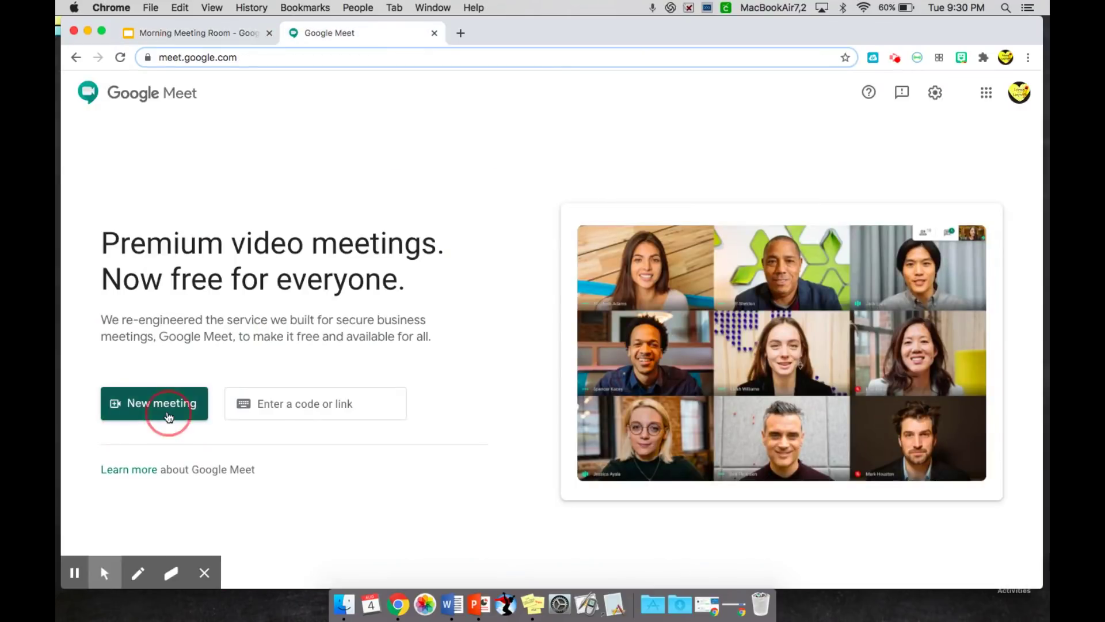
pyautogui.click(219, 432)
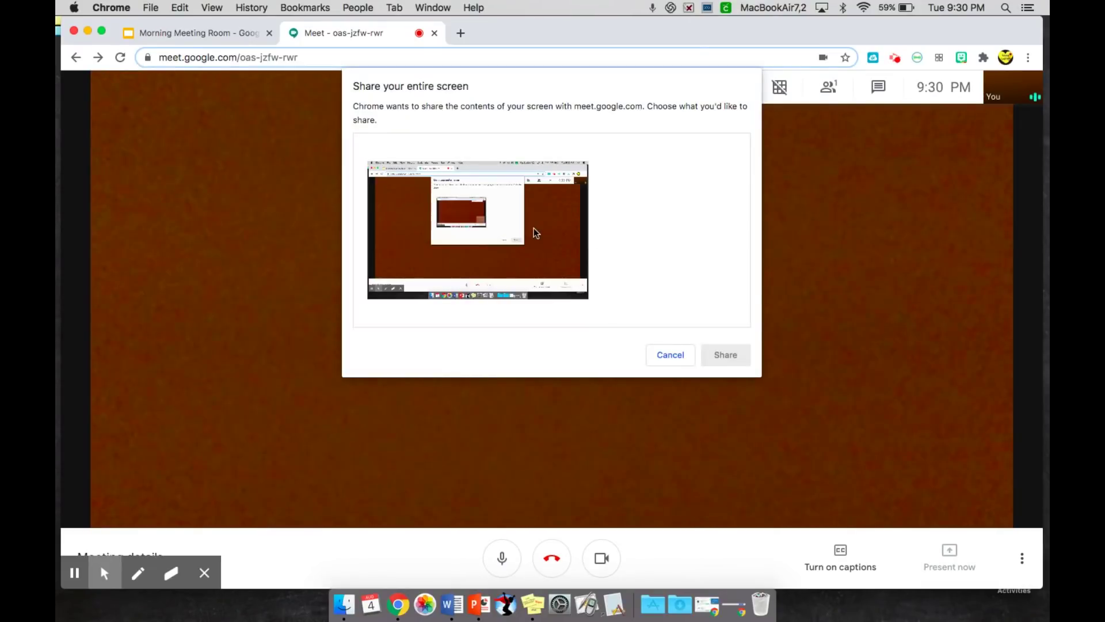
# Share the entire screen, then move the Meet call into its own narrow window behind the slides.
pyautogui.click(534, 228)
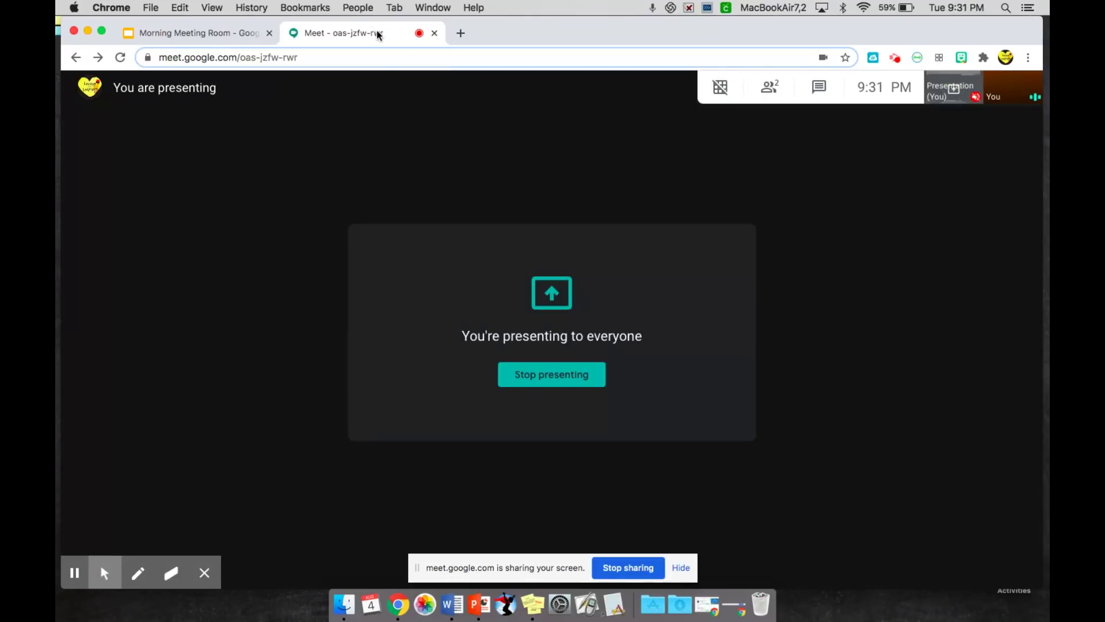
pyautogui.moveTo(377, 30); pyautogui.dragTo(379, 87)
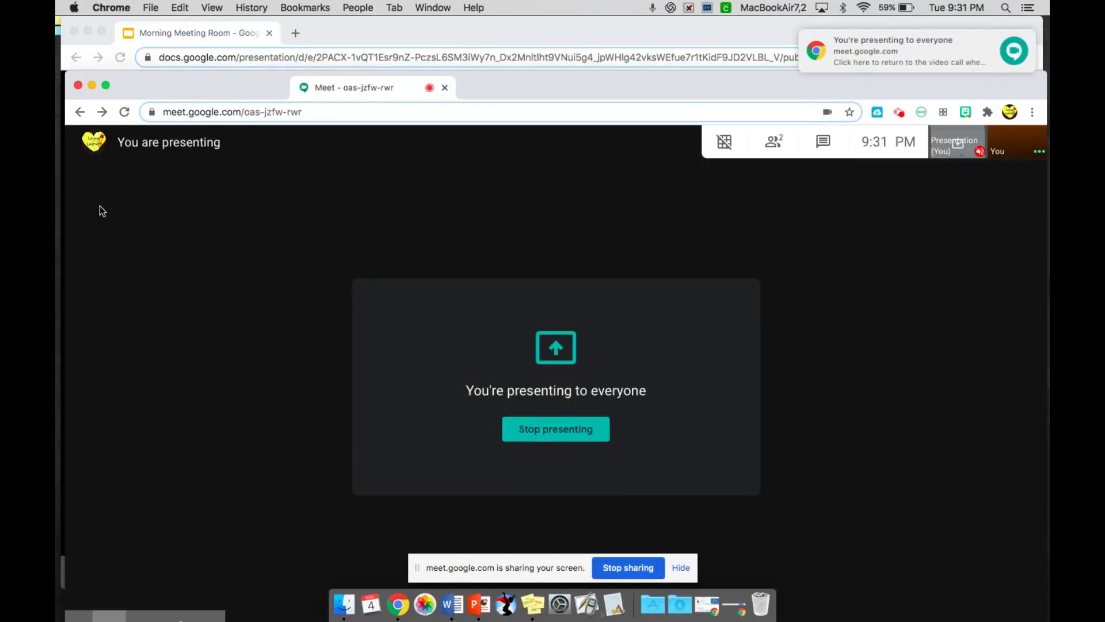
pyautogui.moveTo(472, 236); pyautogui.dragTo(643, 207)
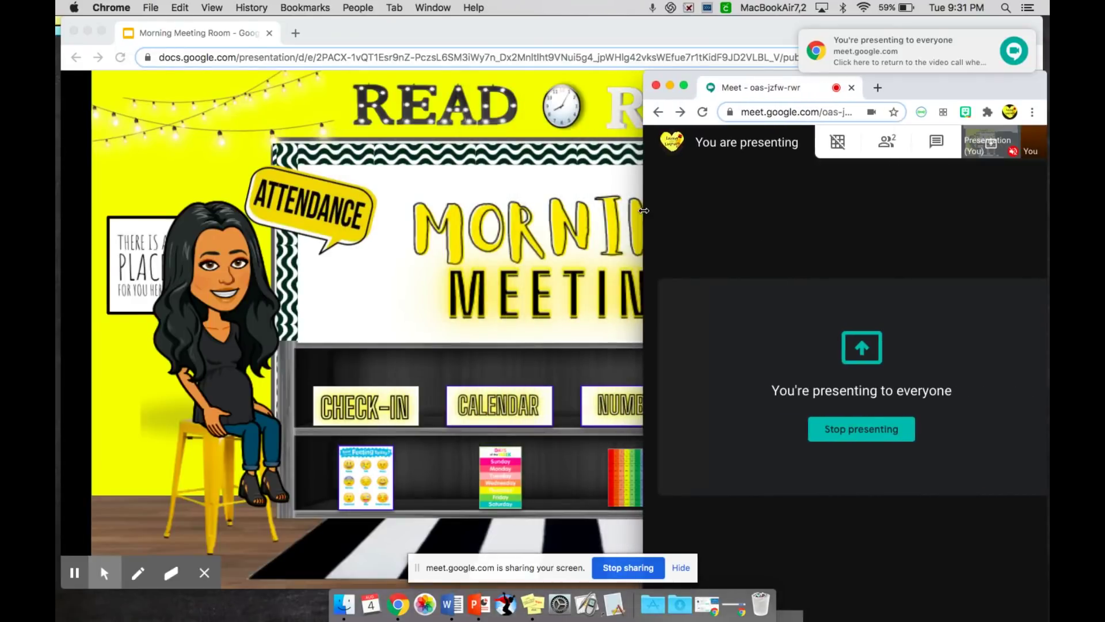
pyautogui.click(730, 34)
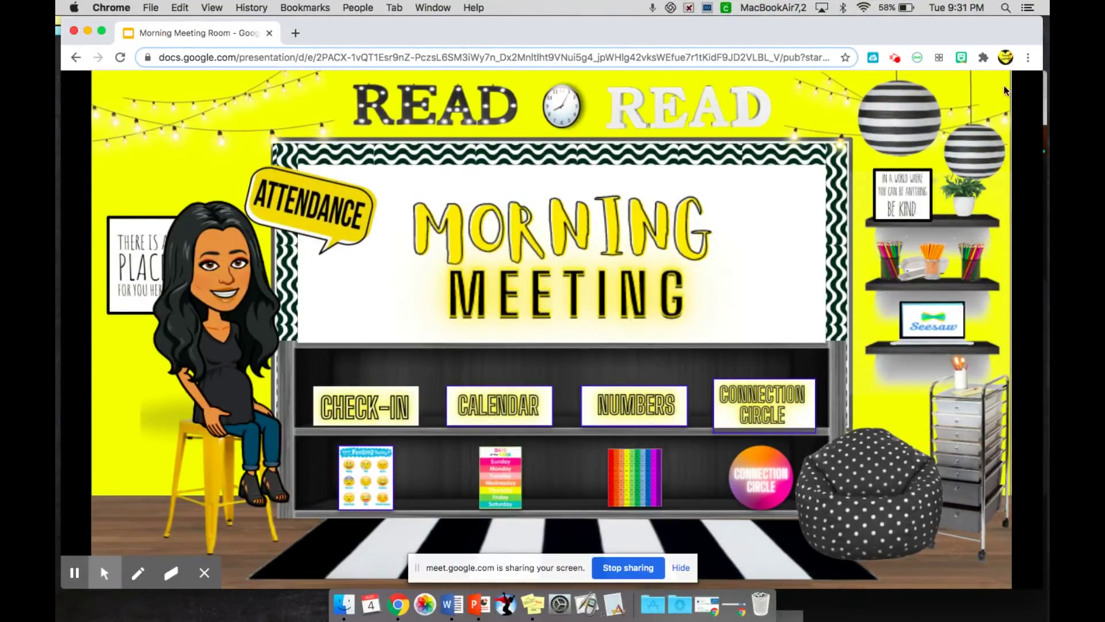
pyautogui.moveTo(995, 38); pyautogui.dragTo(904, 28)
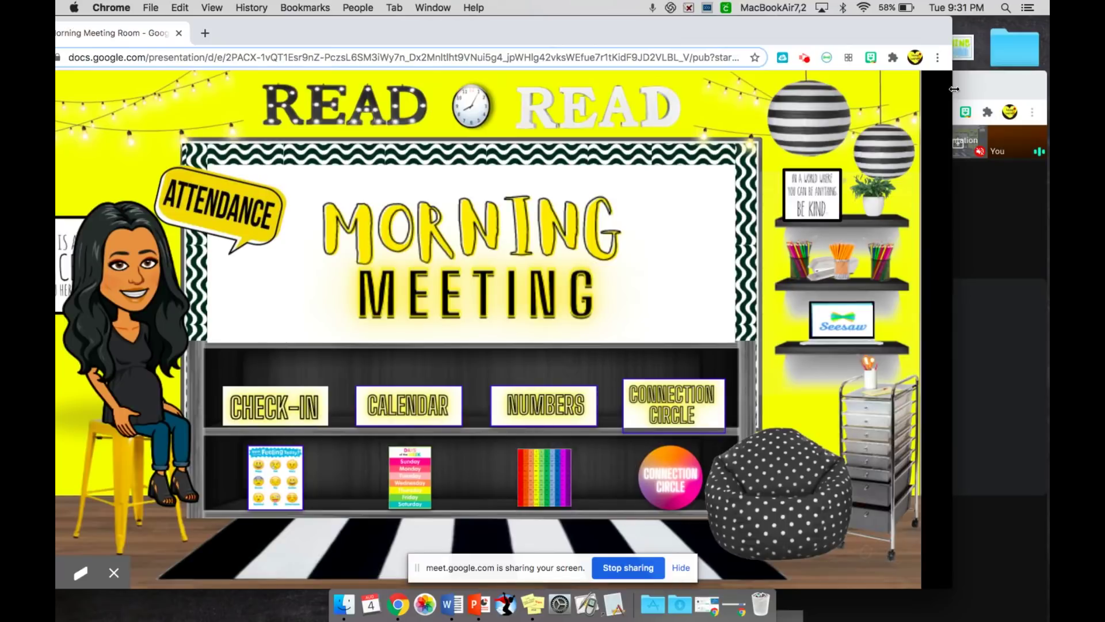
pyautogui.moveTo(952, 90); pyautogui.dragTo(620, 73)
pyautogui.moveTo(531, 33); pyautogui.dragTo(615, 24)
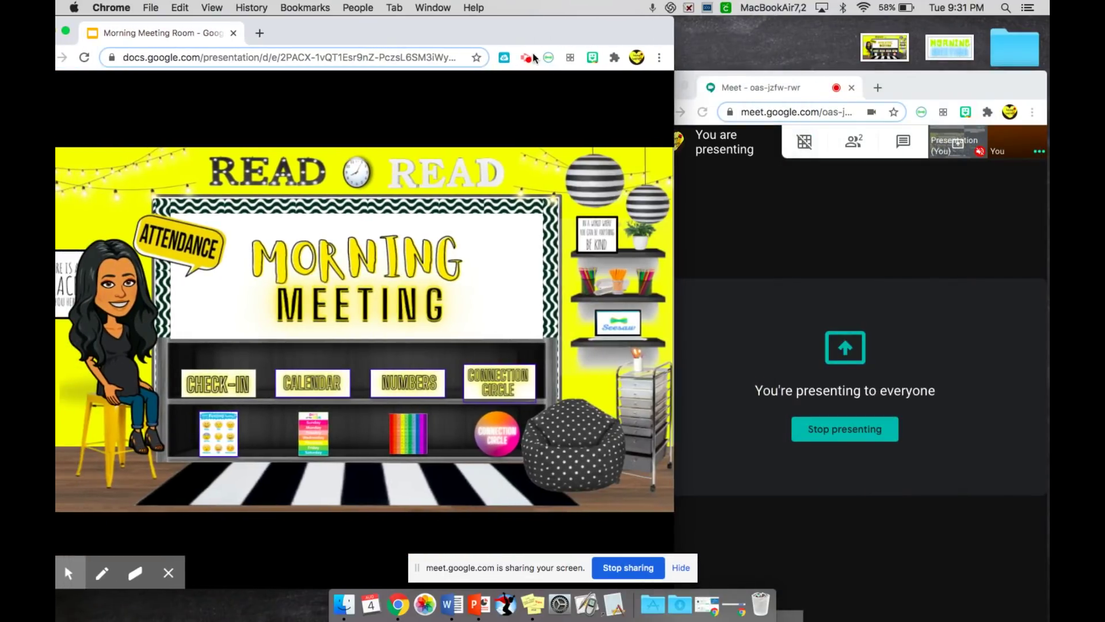
pyautogui.moveTo(912, 98); pyautogui.dragTo(944, 37)
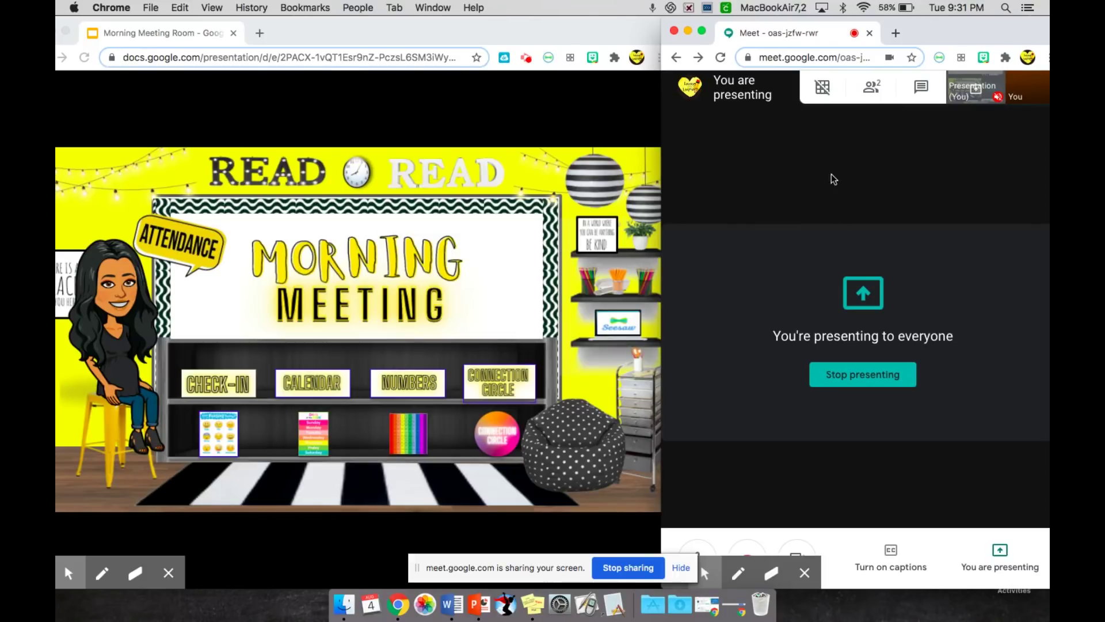
pyautogui.doubleClick(626, 30)
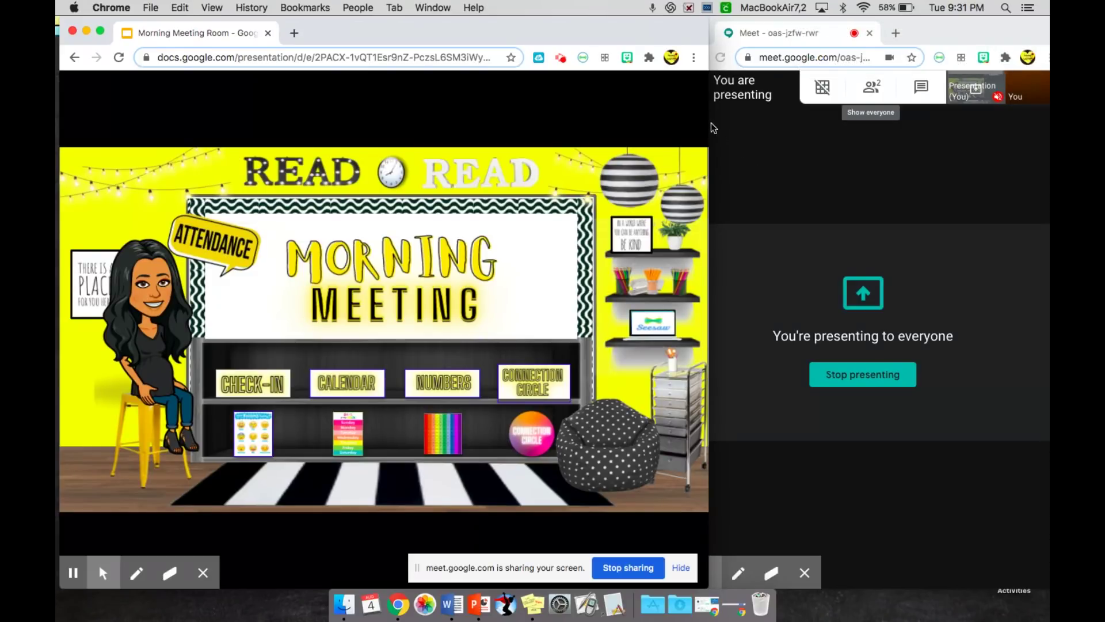
pyautogui.moveTo(709, 123); pyautogui.dragTo(1012, 146)
pyautogui.moveTo(937, 37); pyautogui.dragTo(945, 38)
pyautogui.moveTo(1021, 137); pyautogui.dragTo(1039, 139)
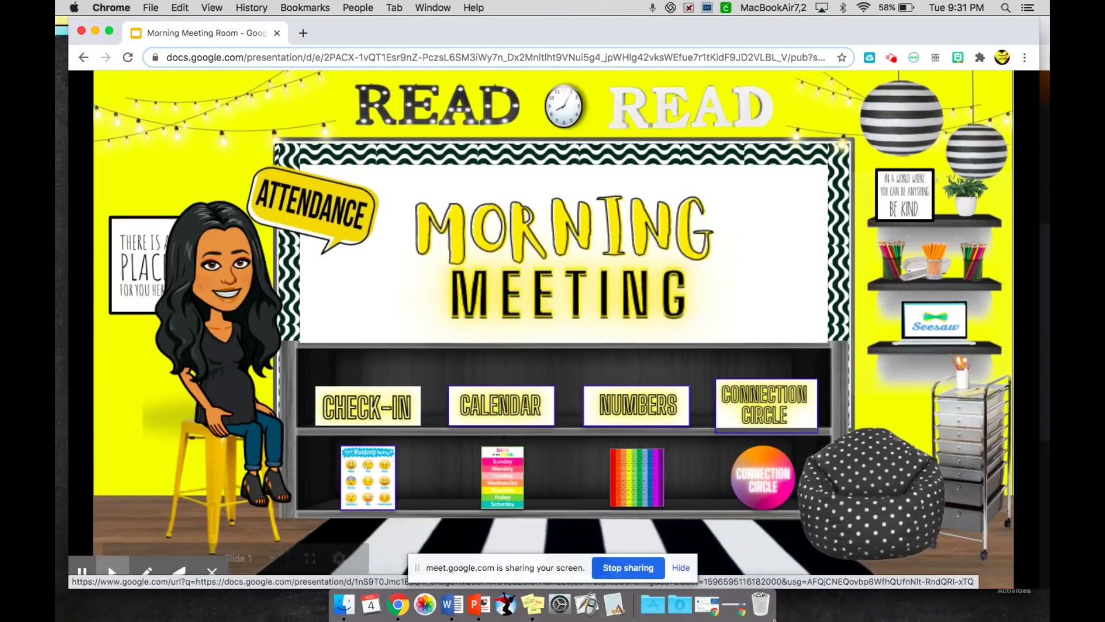
# Hide the sharing notice and open the Kindergarten Daily Attendance sheet from the ATTENDANCE bubble.
pyautogui.click(684, 569)
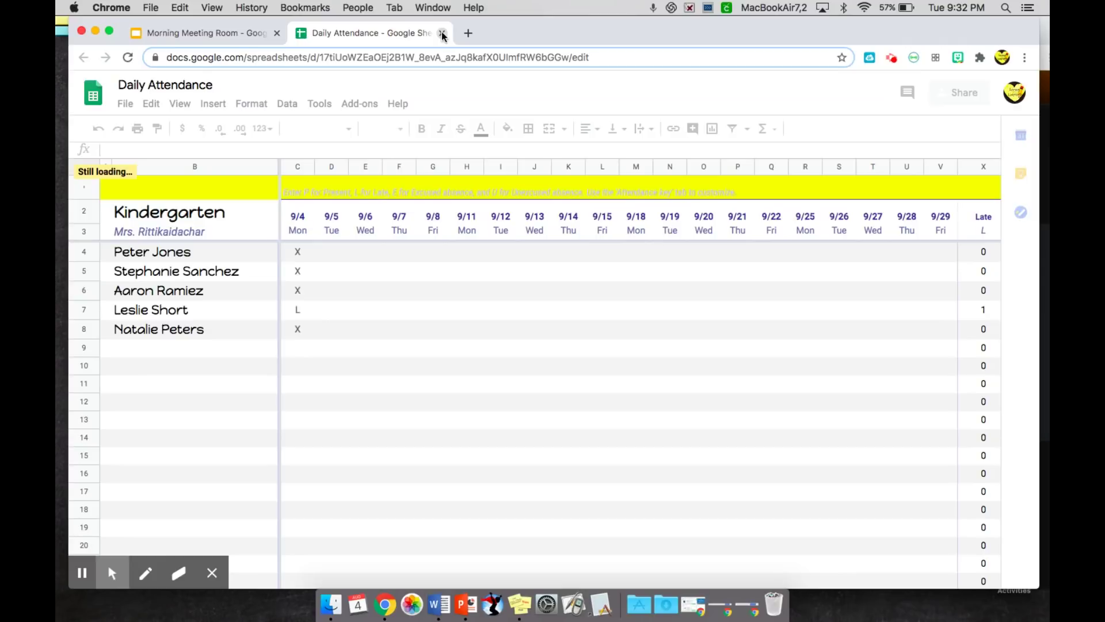
pyautogui.click(310, 263)
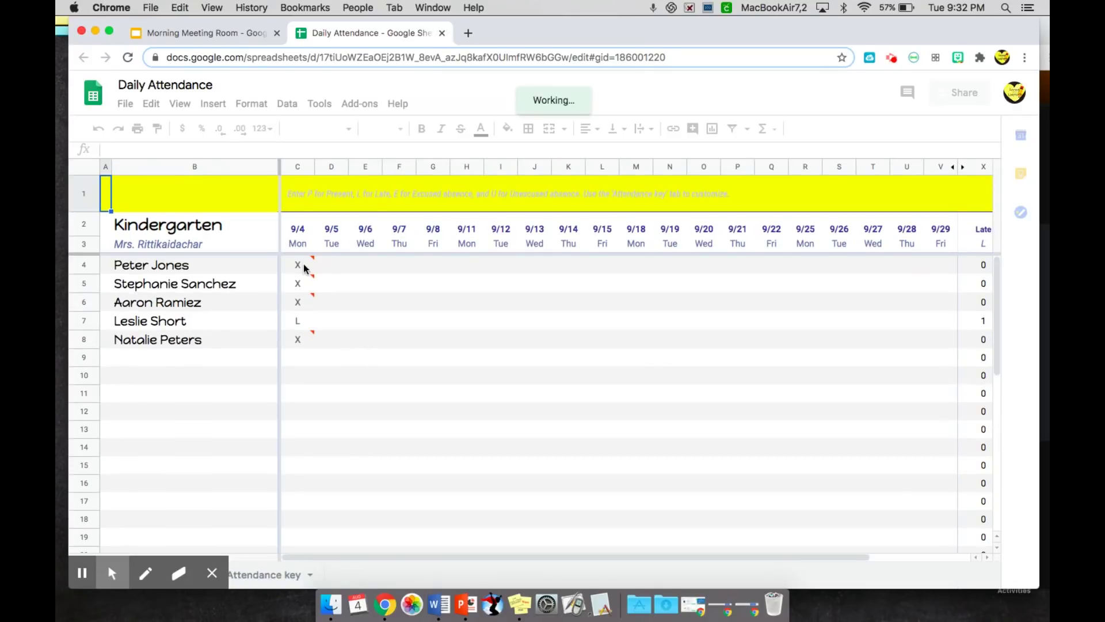
# Close the attendance sheet and open the Check-In 'How Are You Feeling Today?' slide.
pyautogui.click(442, 33)
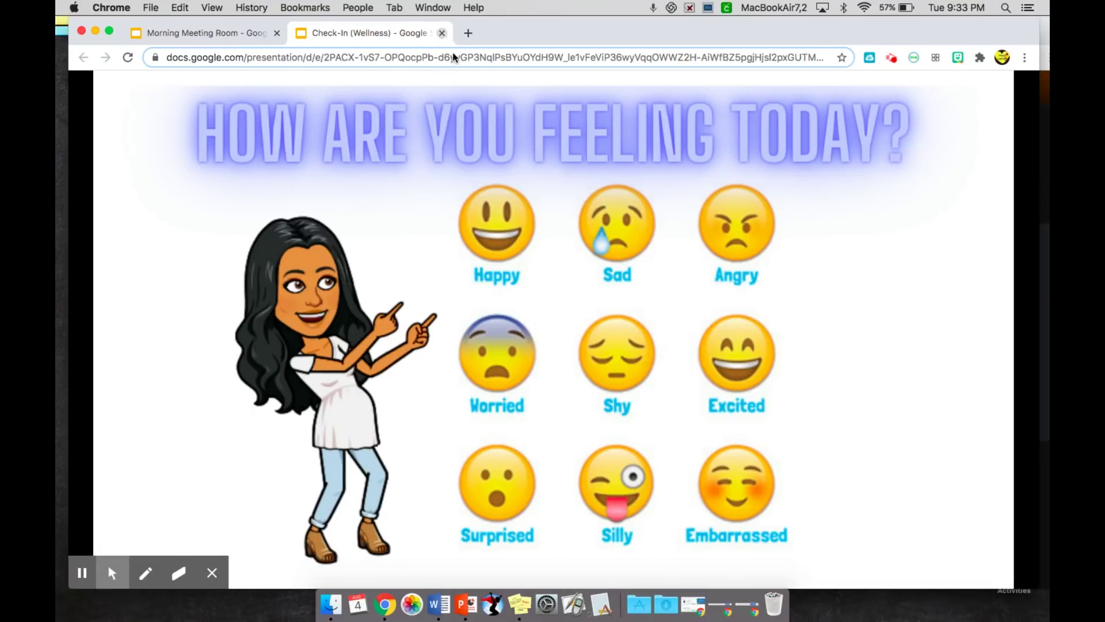
# Close Check-In, move the August 2020 calendar's red circle from 12 to 13, then close the calendar.
pyautogui.click(441, 33)
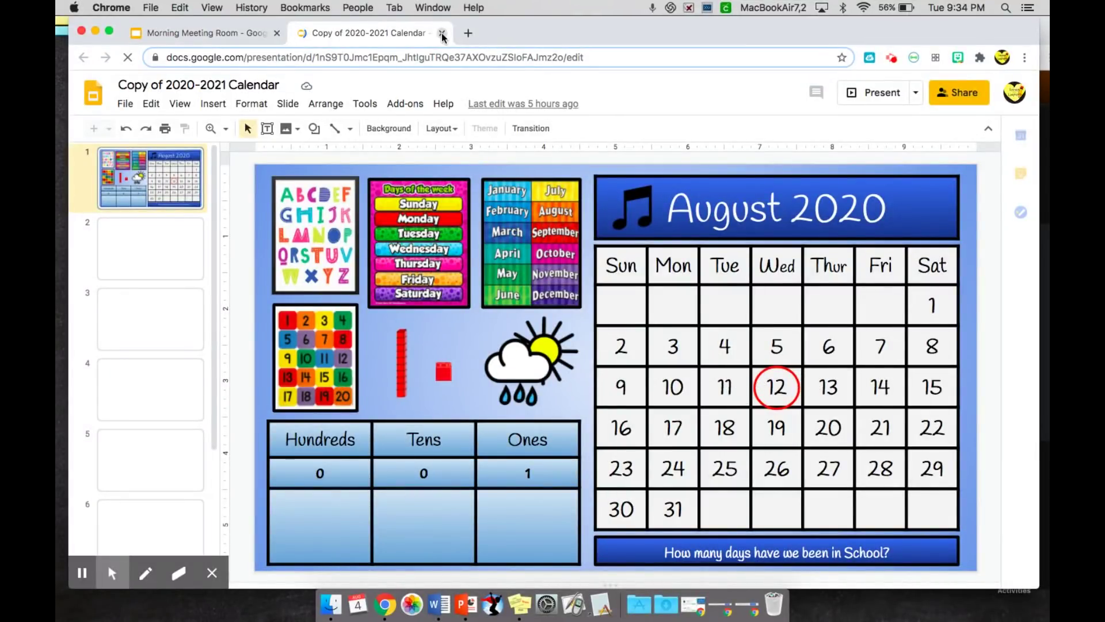
pyautogui.press('super+z')
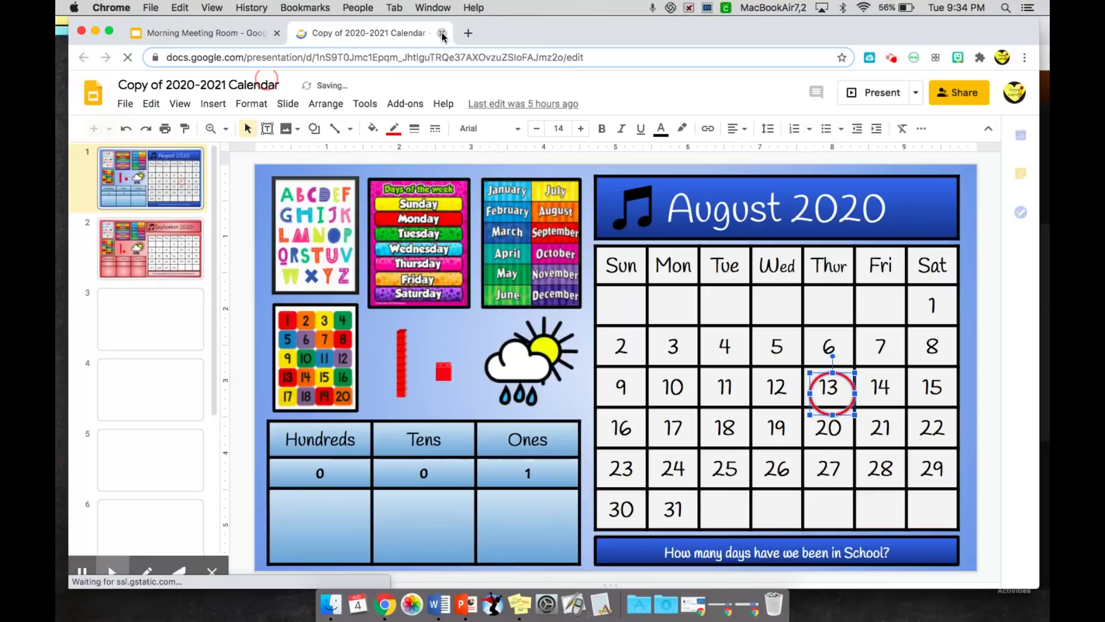
pyautogui.click(442, 33)
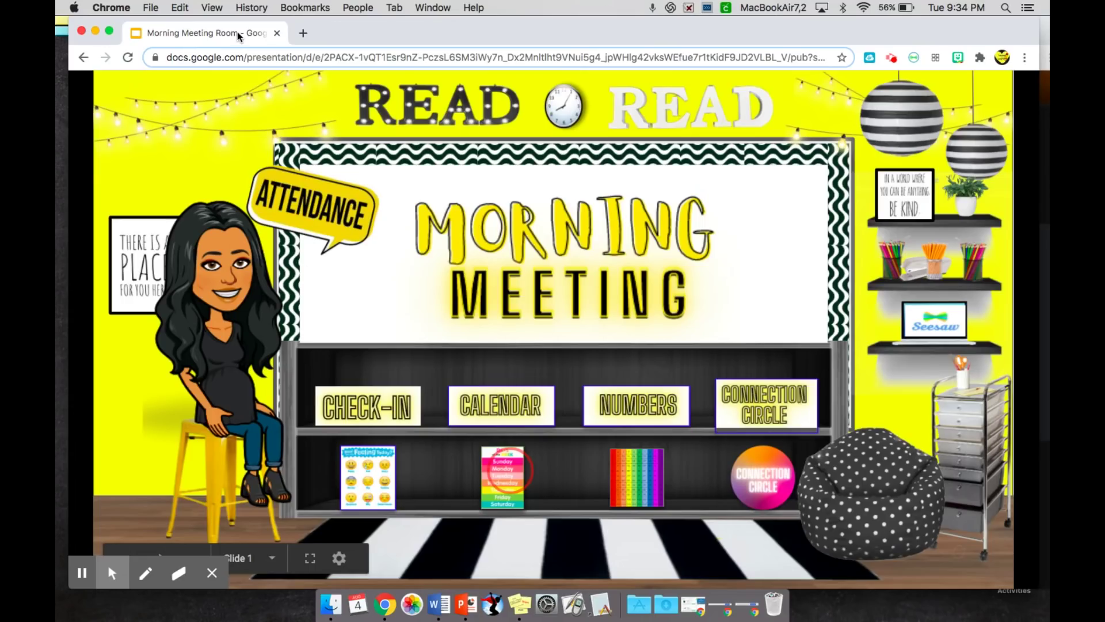
# Open the ABCya 100 number chart and shade the multiples of ten up to 100 red.
pyautogui.click(651, 466)
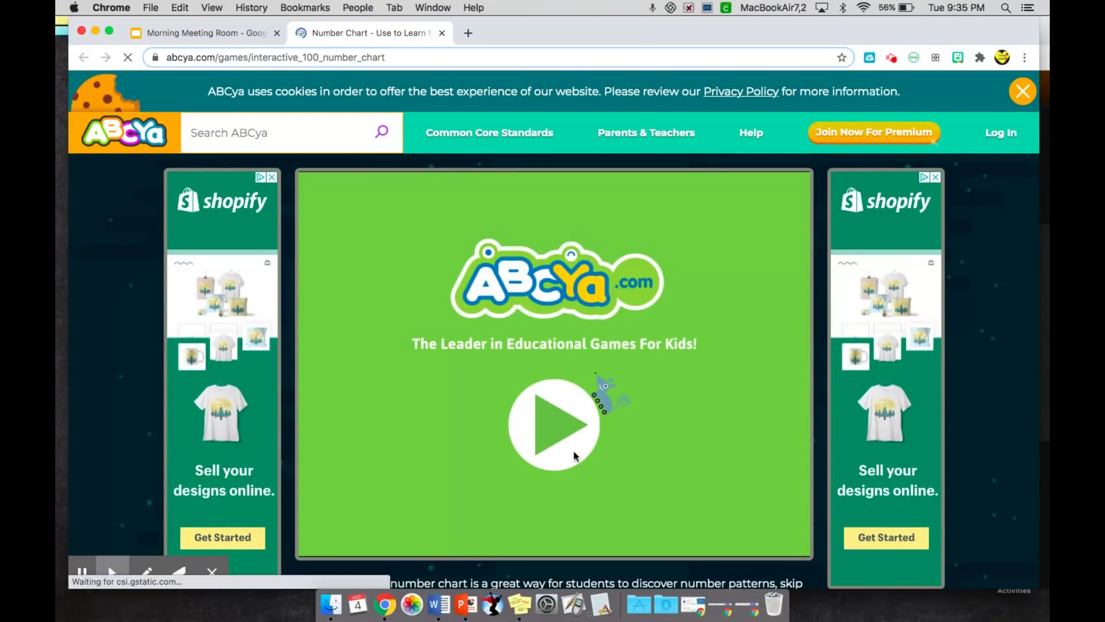
pyautogui.click(554, 419)
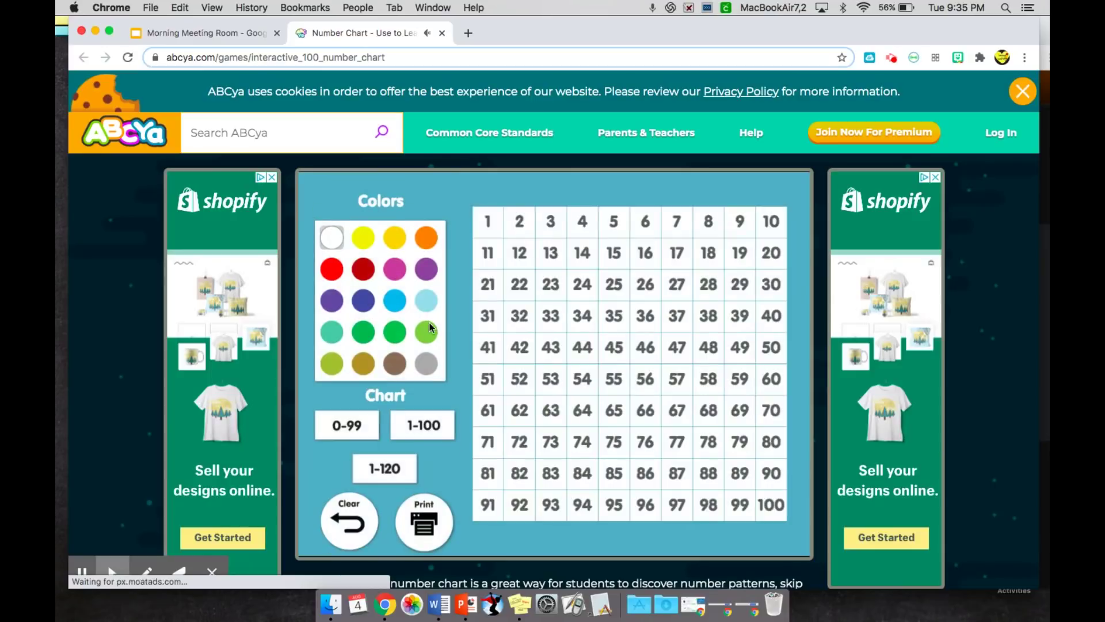
pyautogui.click(363, 237)
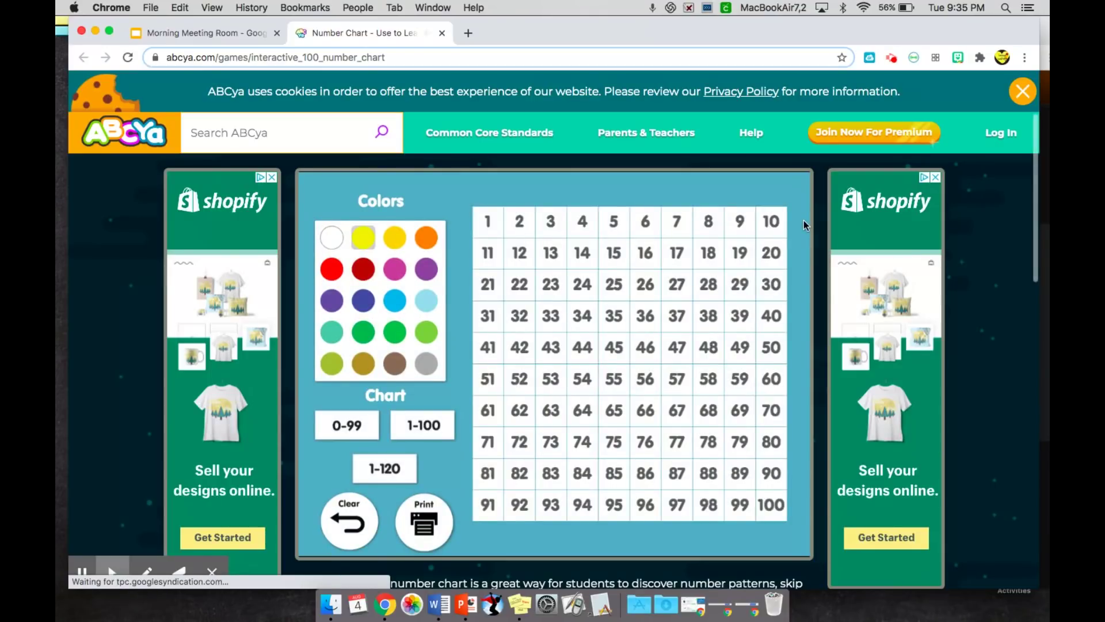
pyautogui.click(779, 228)
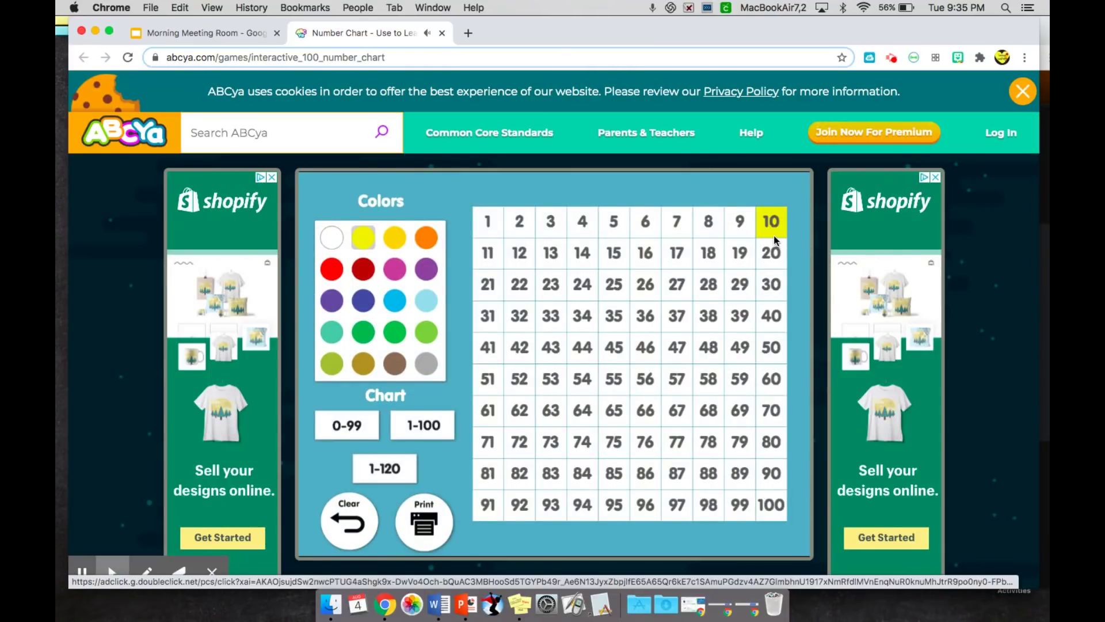
pyautogui.click(774, 225)
pyautogui.click(774, 228)
pyautogui.click(774, 253)
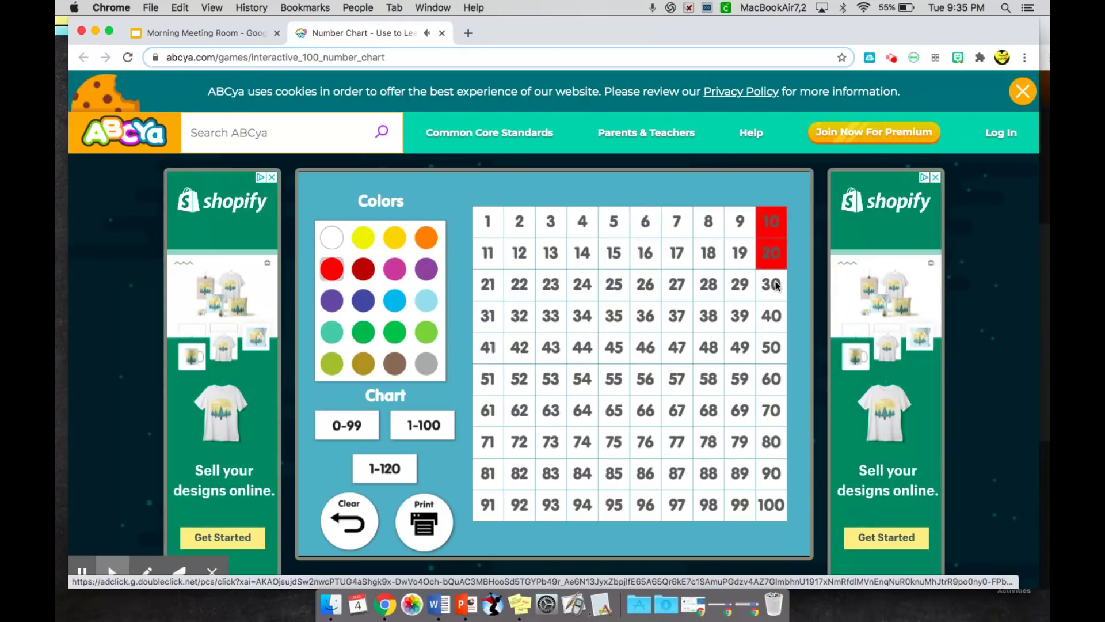
pyautogui.click(774, 285)
pyautogui.click(774, 315)
pyautogui.click(775, 347)
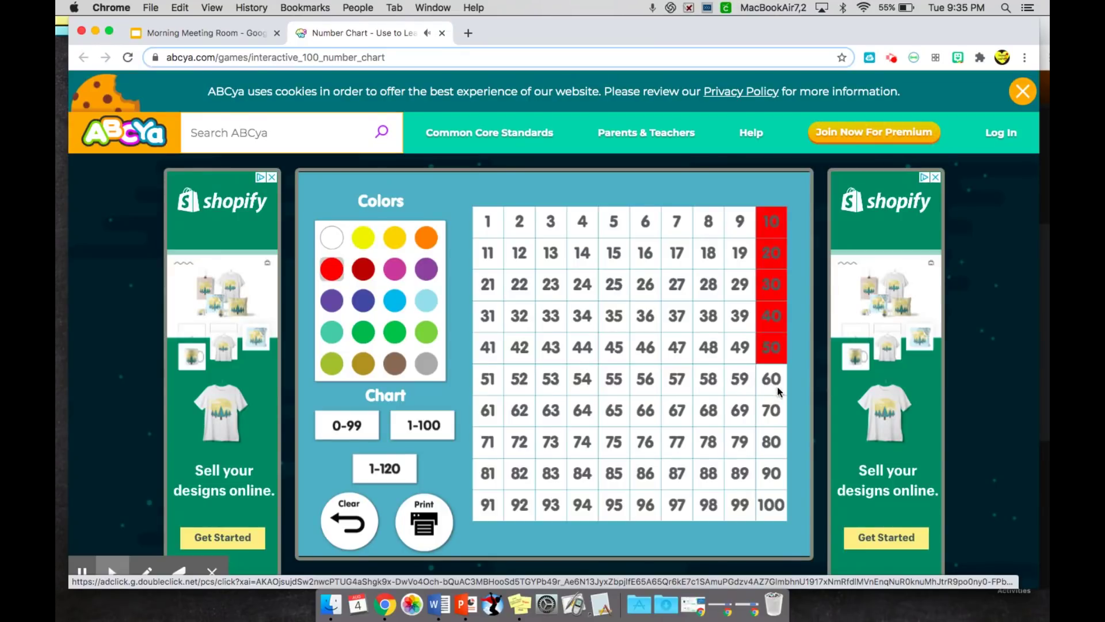
pyautogui.click(773, 506)
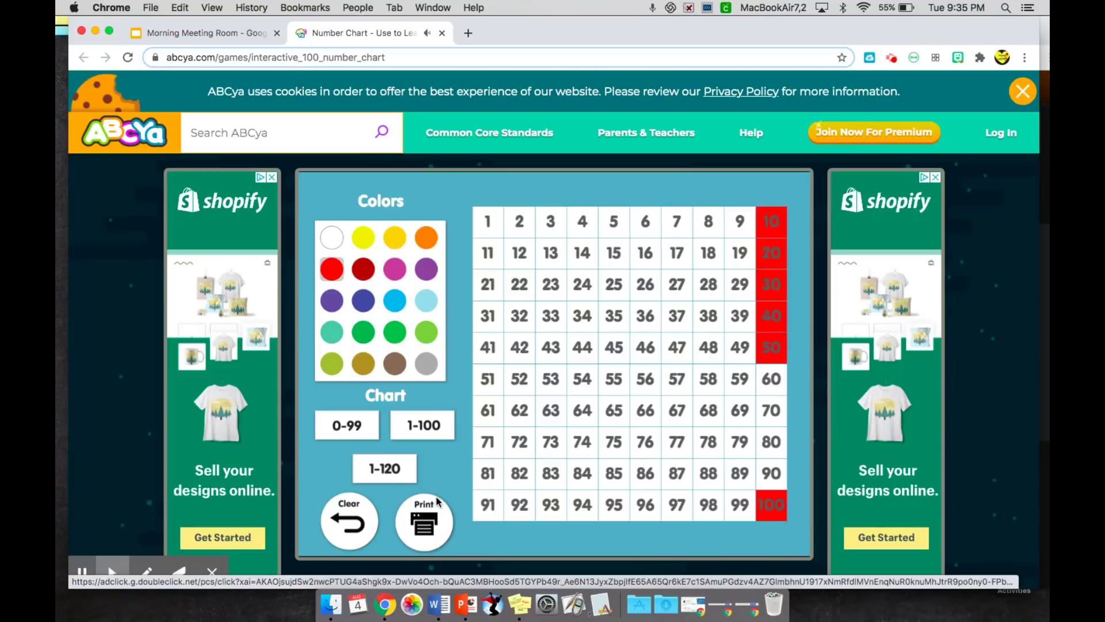
# Extend the chart to 1–120 and shade 110 and 120 red, filling in 90 and 70.
pyautogui.click(395, 467)
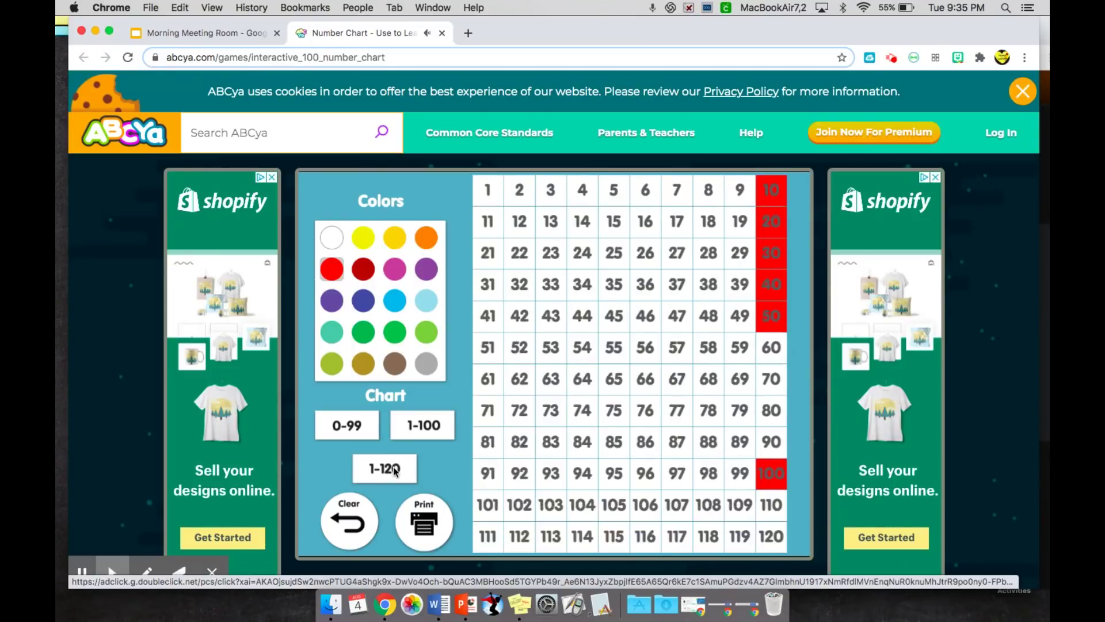
pyautogui.click(768, 537)
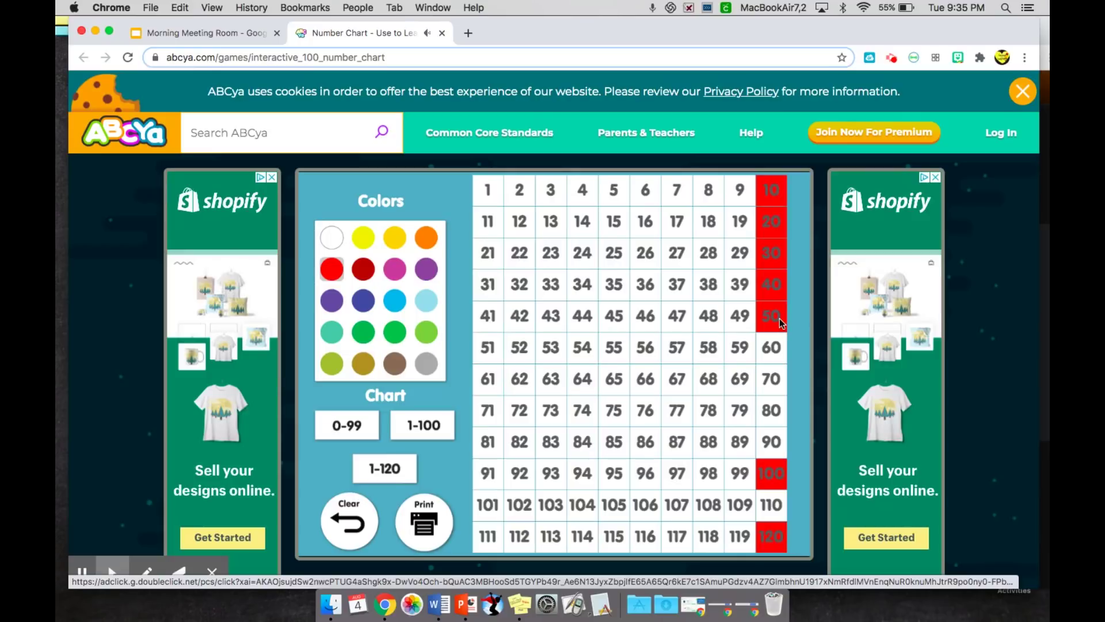
pyautogui.click(775, 495)
pyautogui.click(773, 441)
pyautogui.click(775, 380)
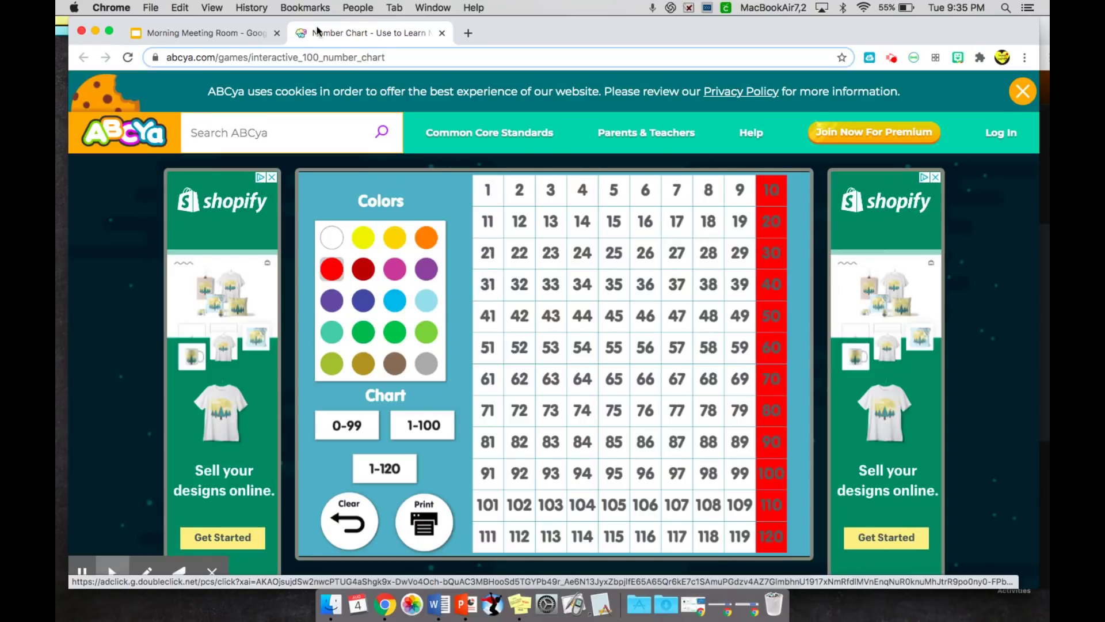
# Close the number chart and step through the Jamboard pet, favorite food and morning feelings frames.
pyautogui.click(442, 35)
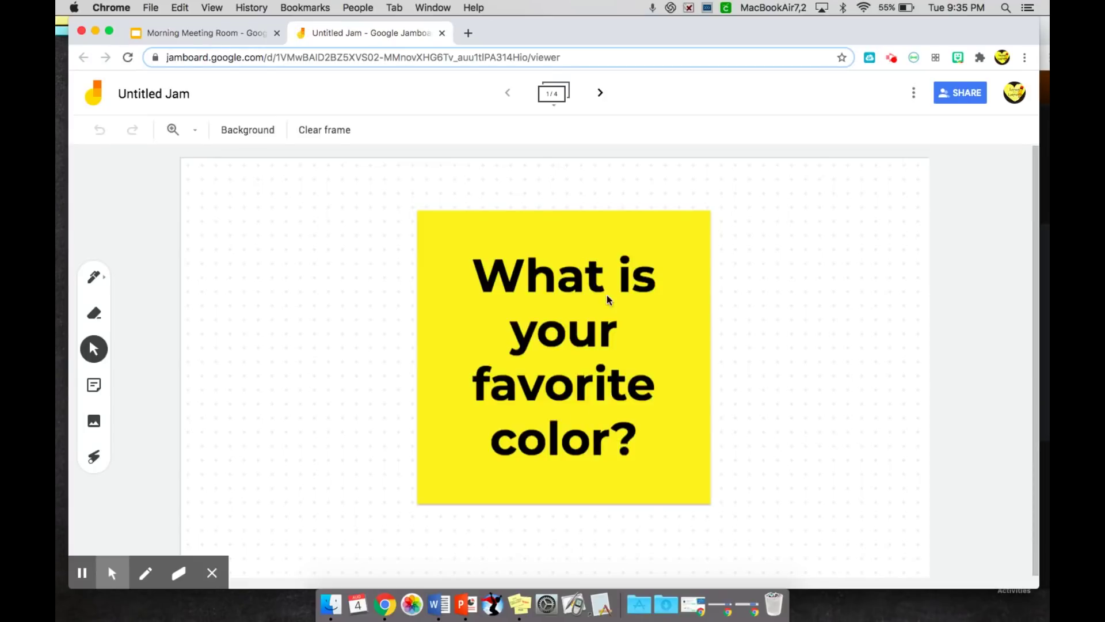
pyautogui.click(601, 95)
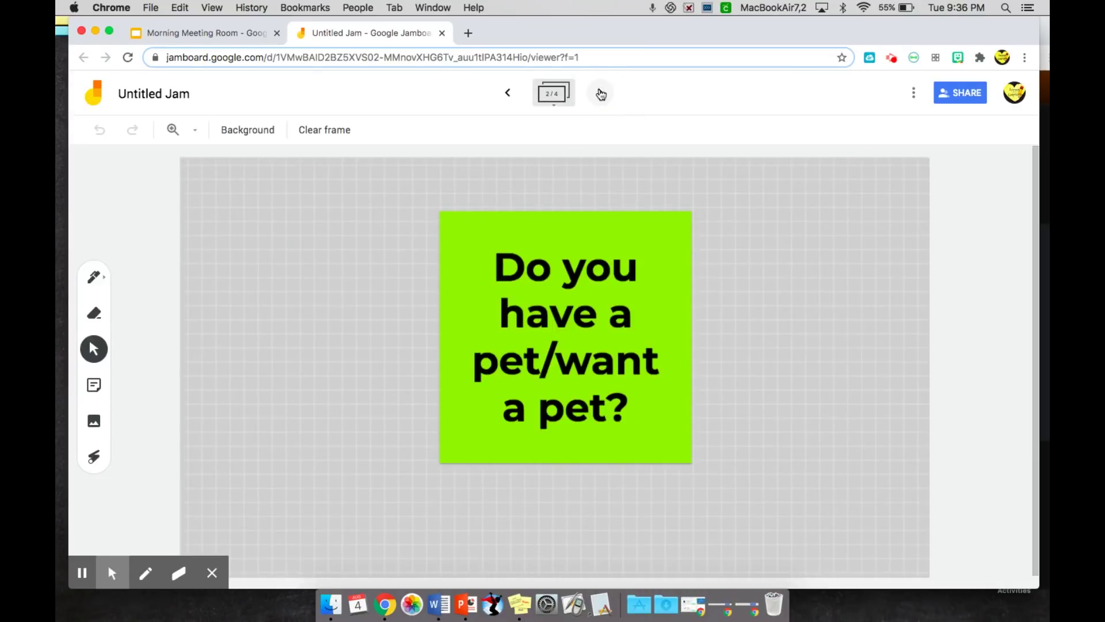
pyautogui.click(601, 95)
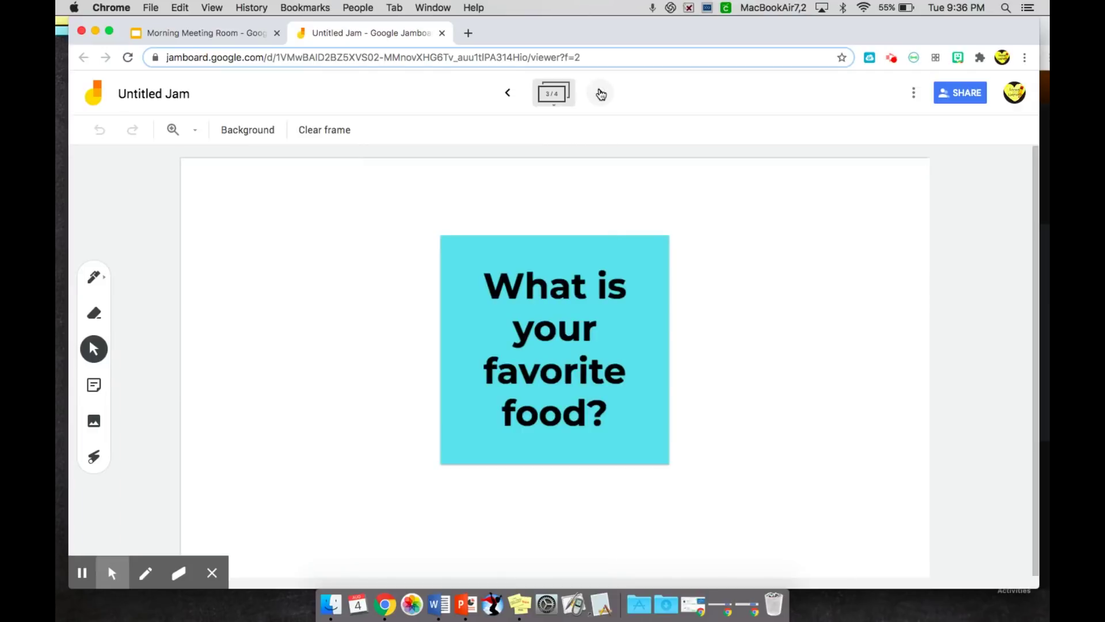
pyautogui.click(601, 94)
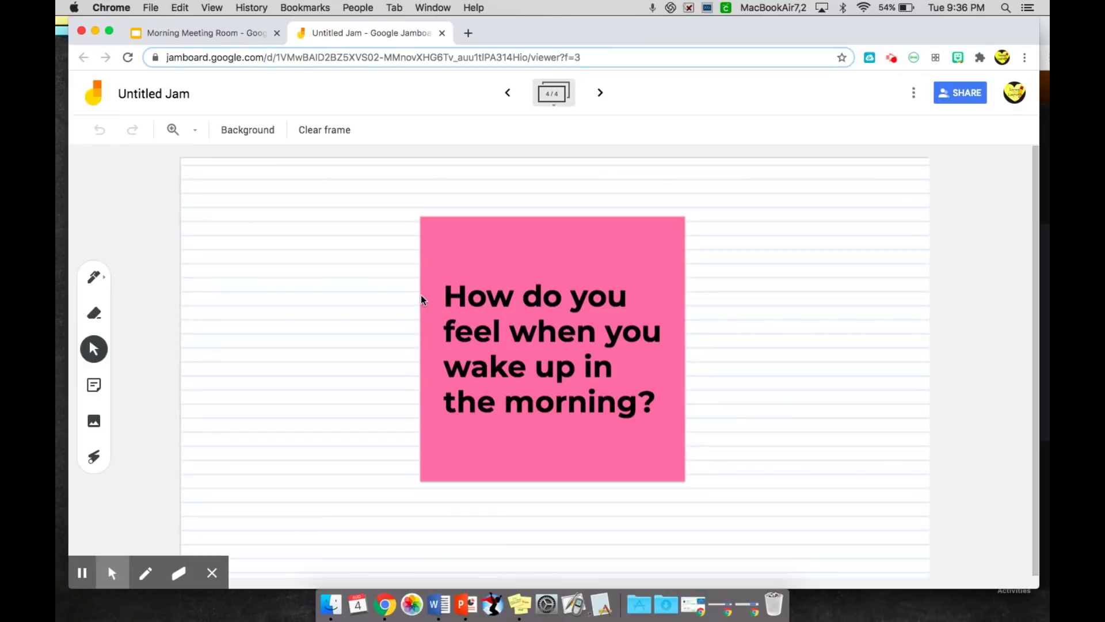
pyautogui.click(249, 42)
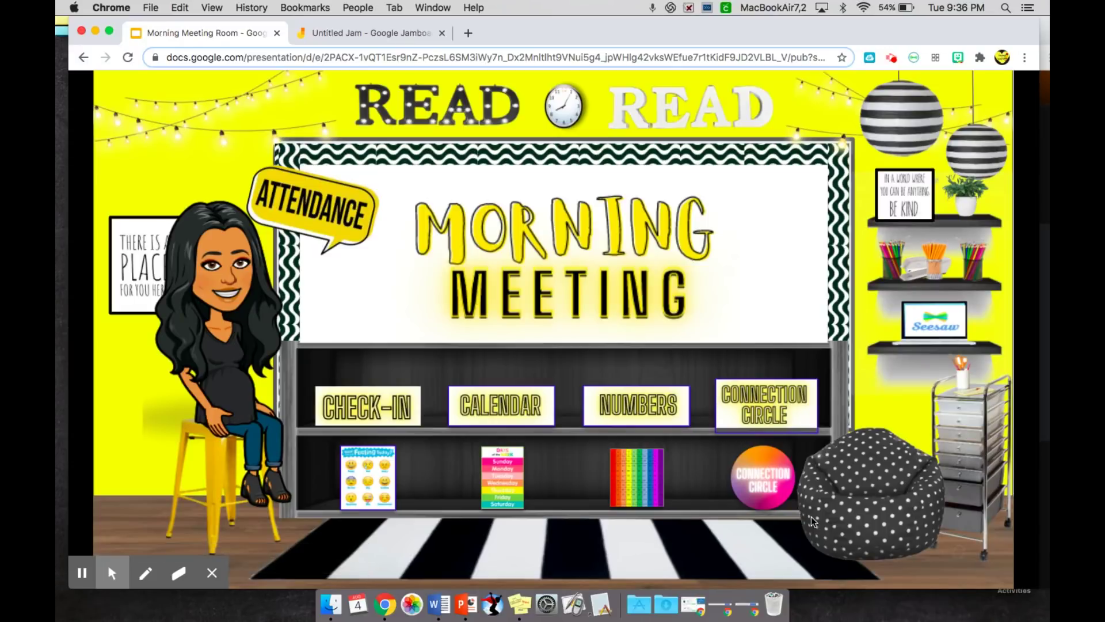
# Open the Seesaw class activities page in a new tab from the laptop image.
pyautogui.moveTo(599, 36); pyautogui.dragTo(586, 36)
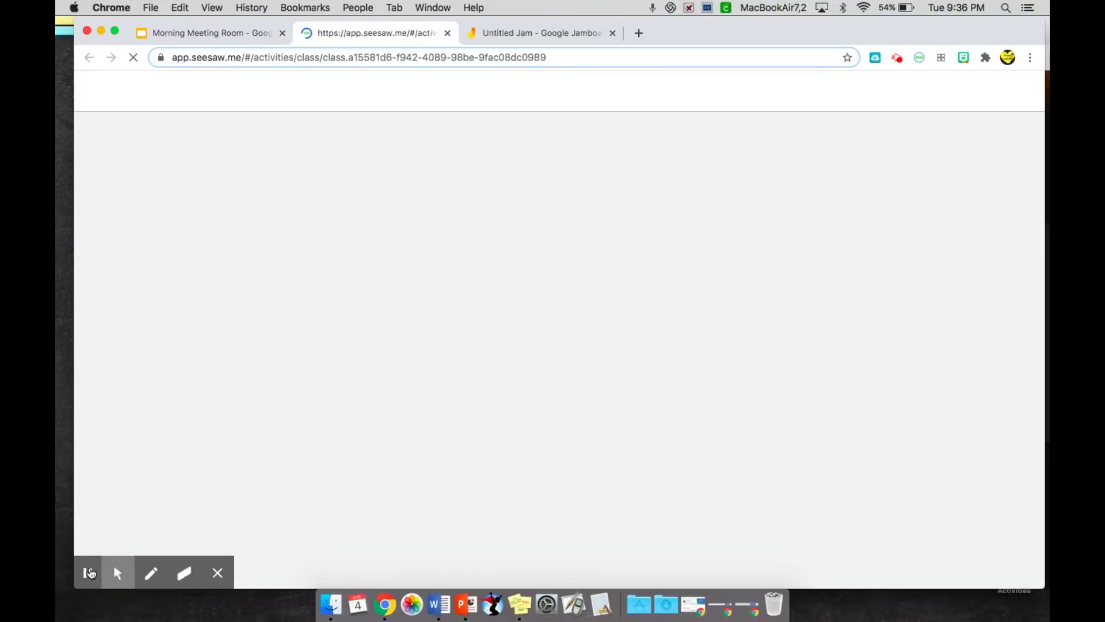
# Add a response to the Monday Daily Journal and page forward to Kindness Classroom (3/11).
pyautogui.moveTo(89, 571)
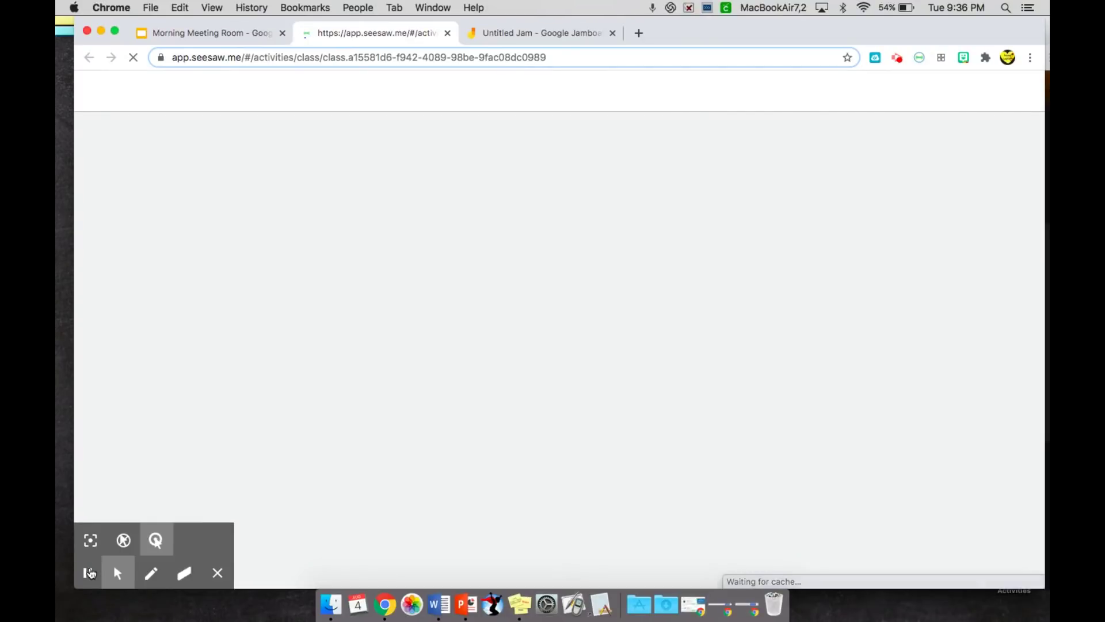
pyautogui.click(89, 572)
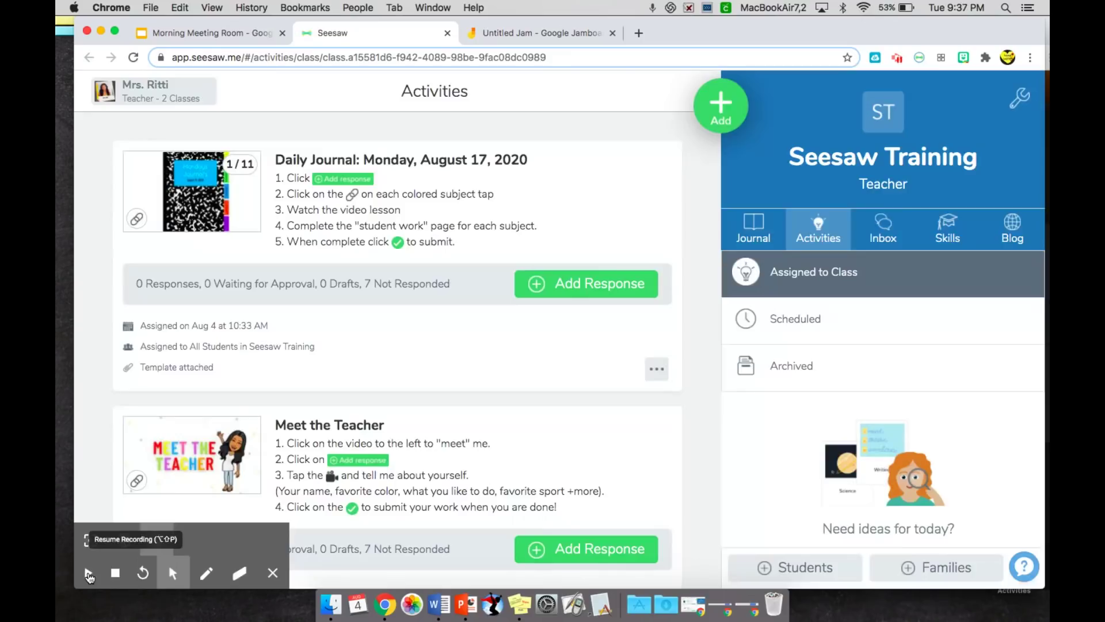
pyautogui.click(88, 573)
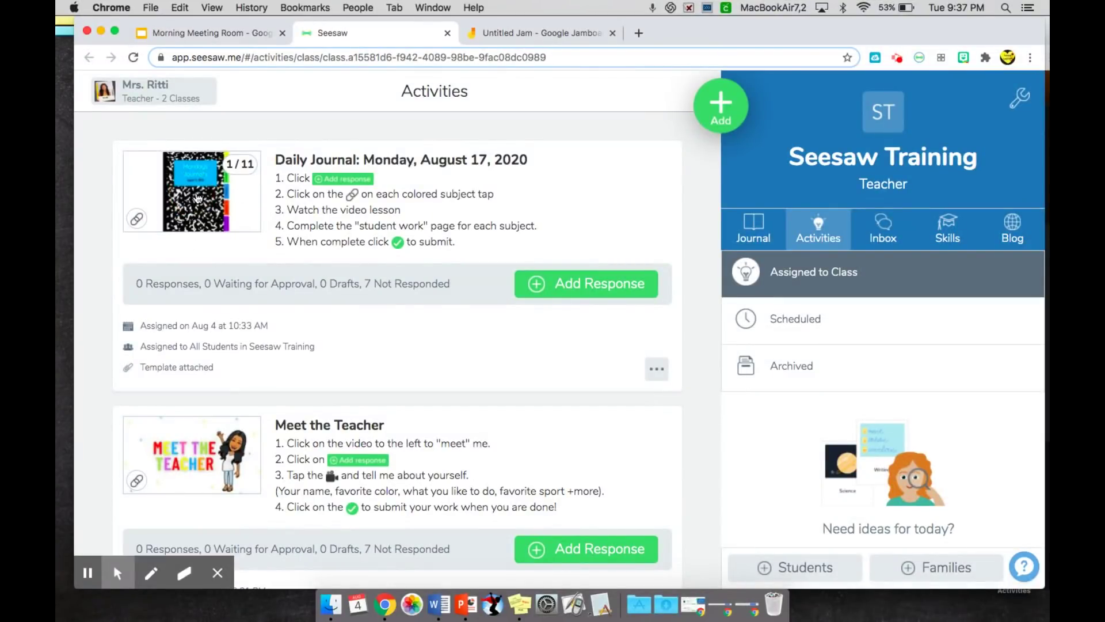
pyautogui.click(518, 285)
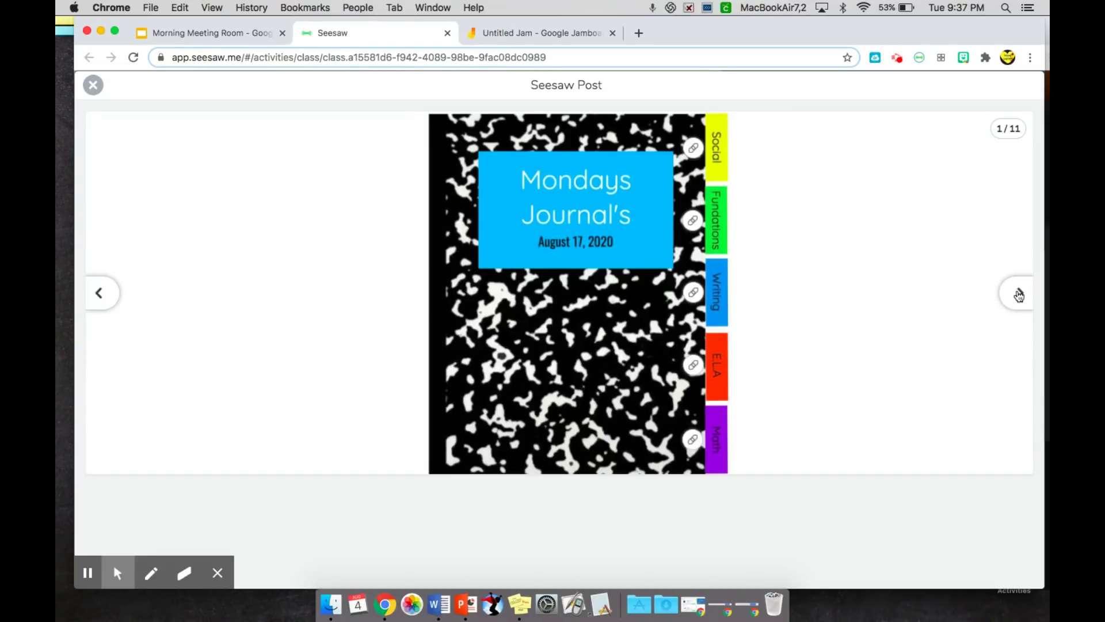
pyautogui.click(1018, 295)
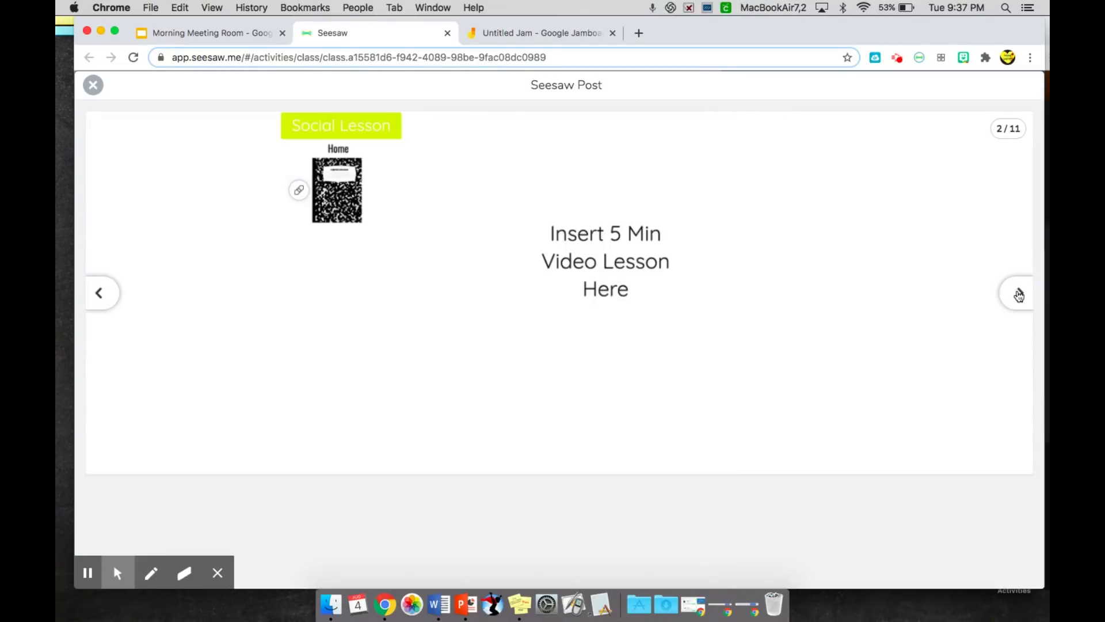
pyautogui.click(1019, 295)
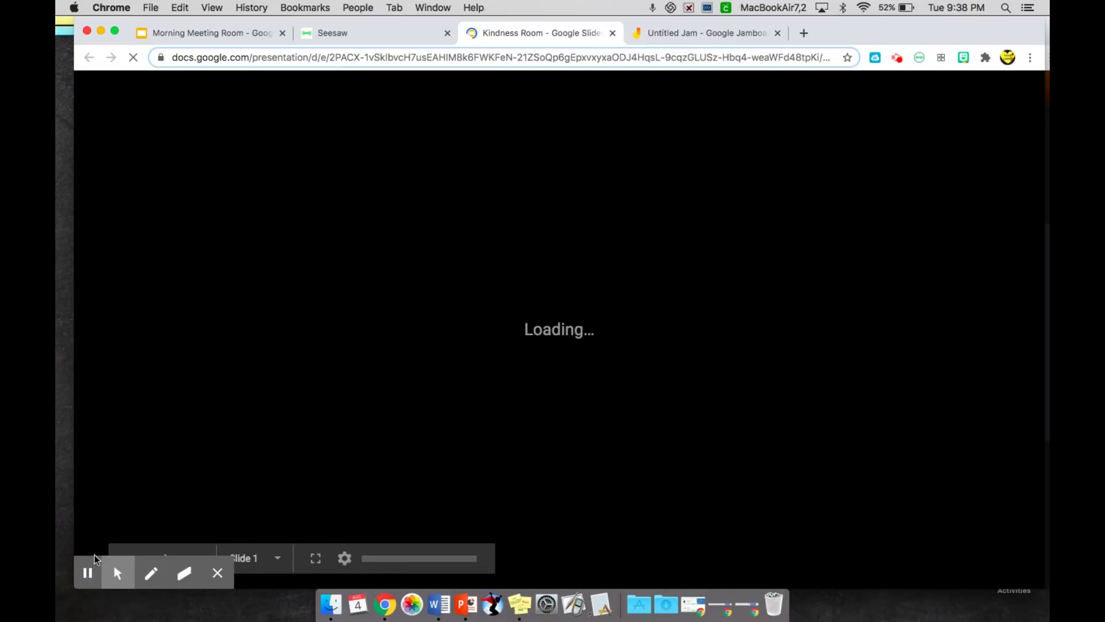
# Open the Kindness Room slide deck from the Kindness Classroom link.
pyautogui.moveTo(89, 573)
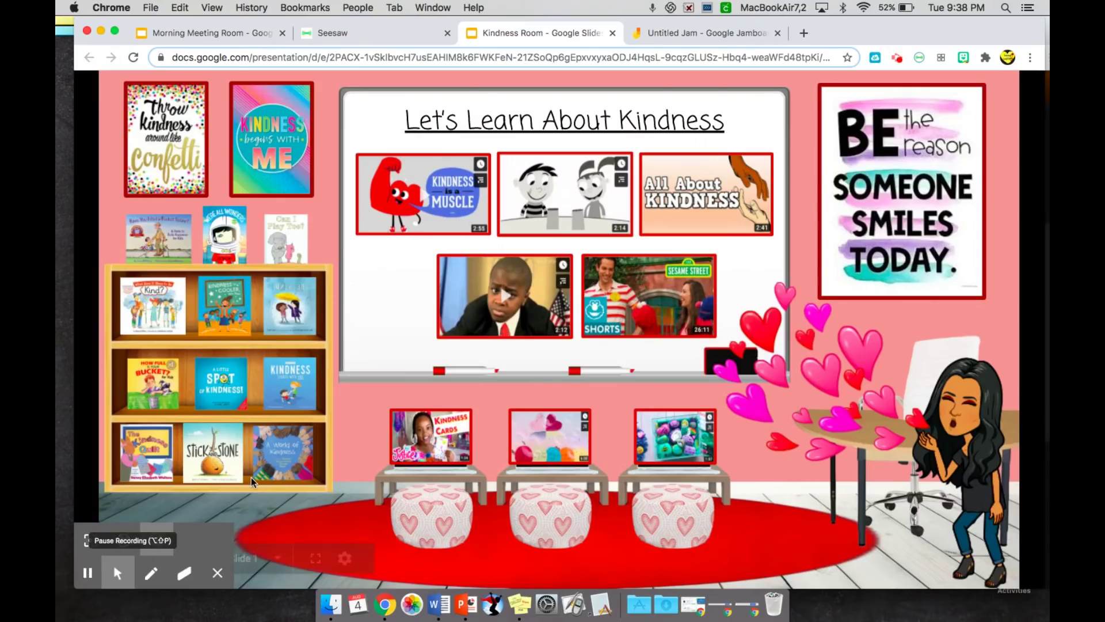